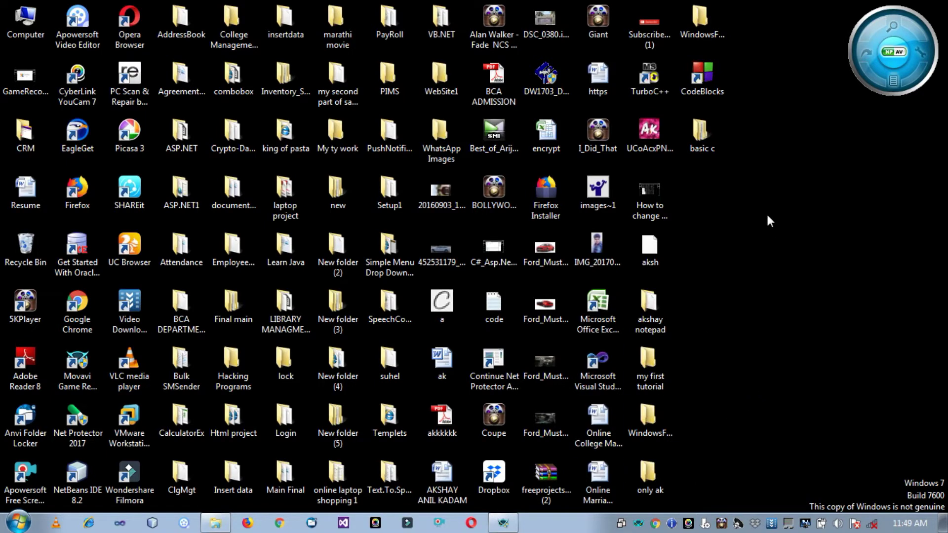
# Launch Code::Blocks 16.01 from the Start menu search, retrying after an empty first search
pyautogui.click(10, 523)
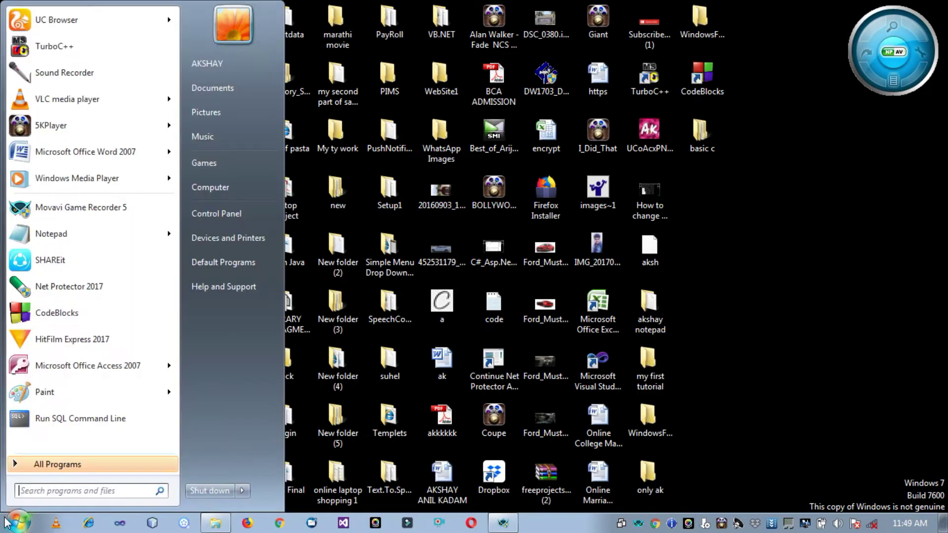
pyautogui.write('co')
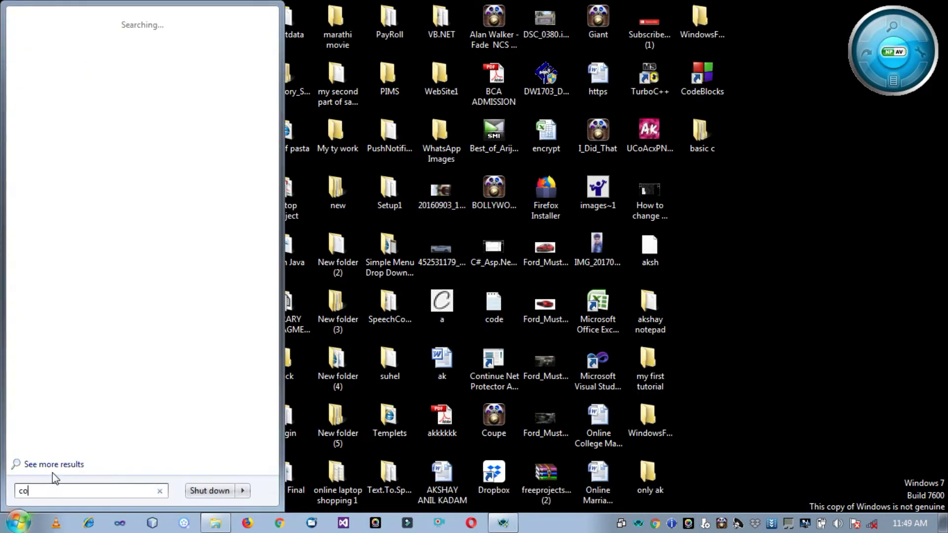
pyautogui.write('debloc')
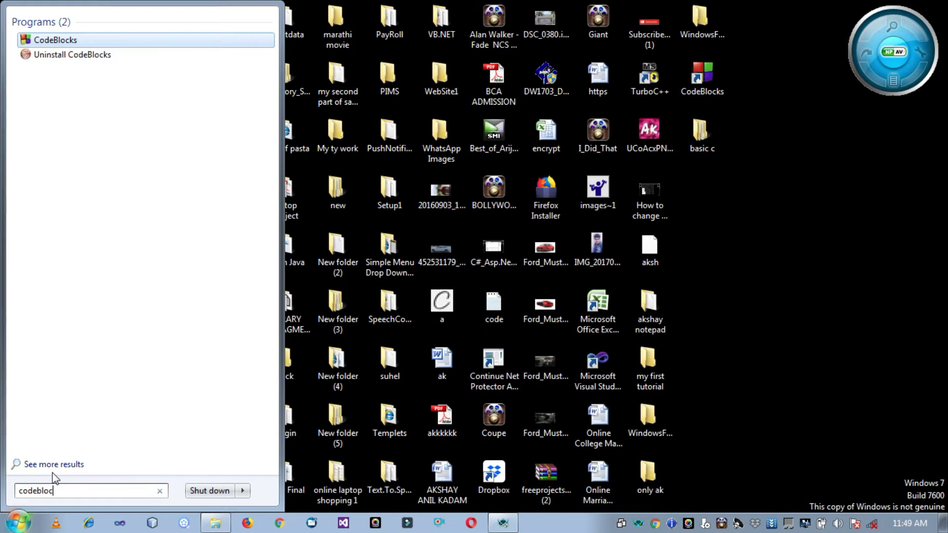
pyautogui.write('k')
pyautogui.press('Escape')
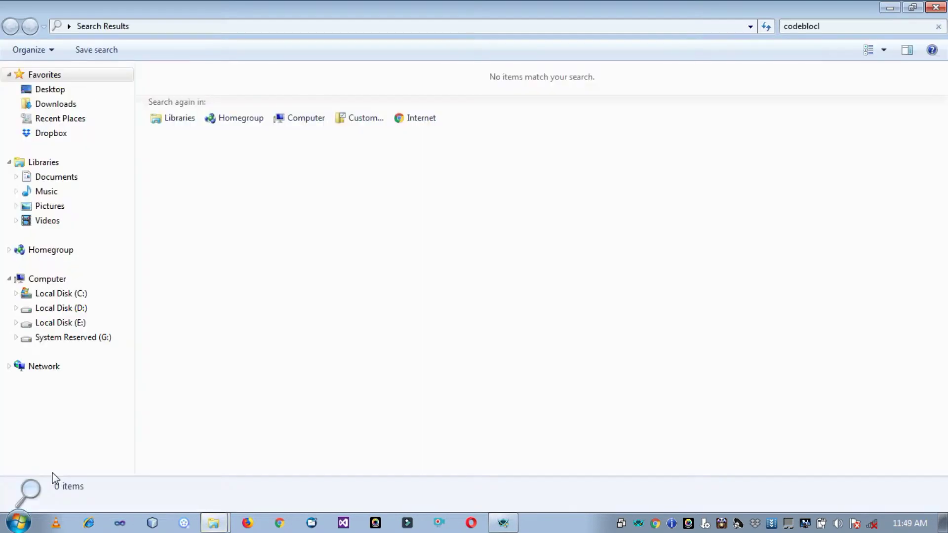
pyautogui.click(937, 7)
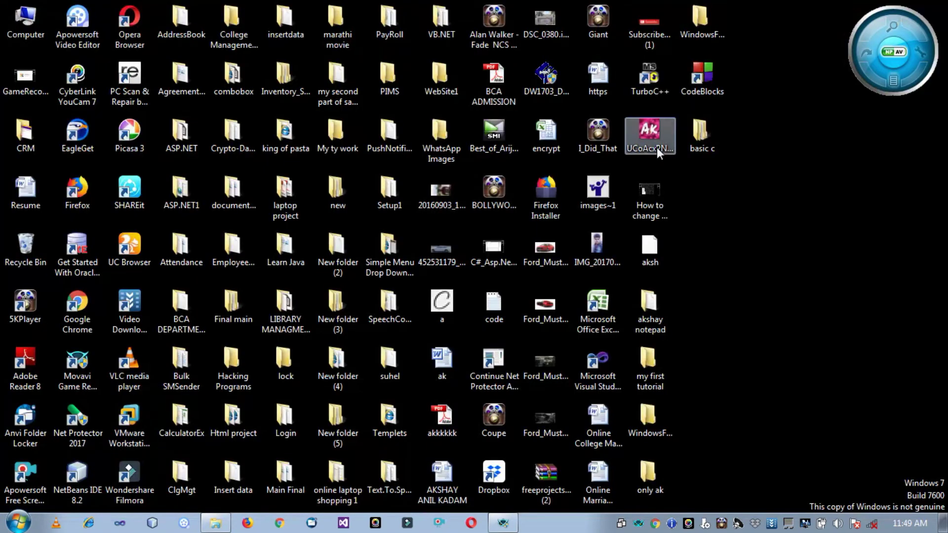
pyautogui.click(19, 524)
pyautogui.write('codeb')
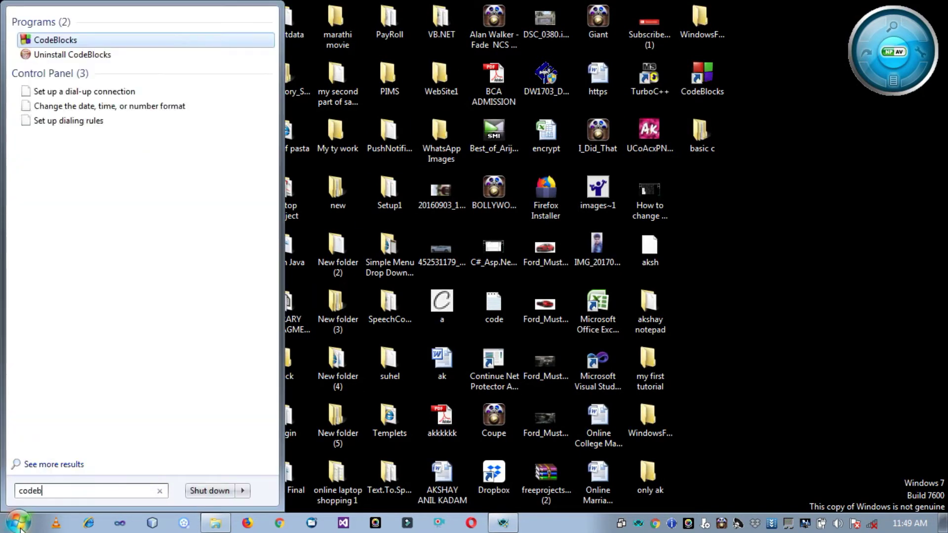
pyautogui.write('lo')
pyautogui.press('Return')
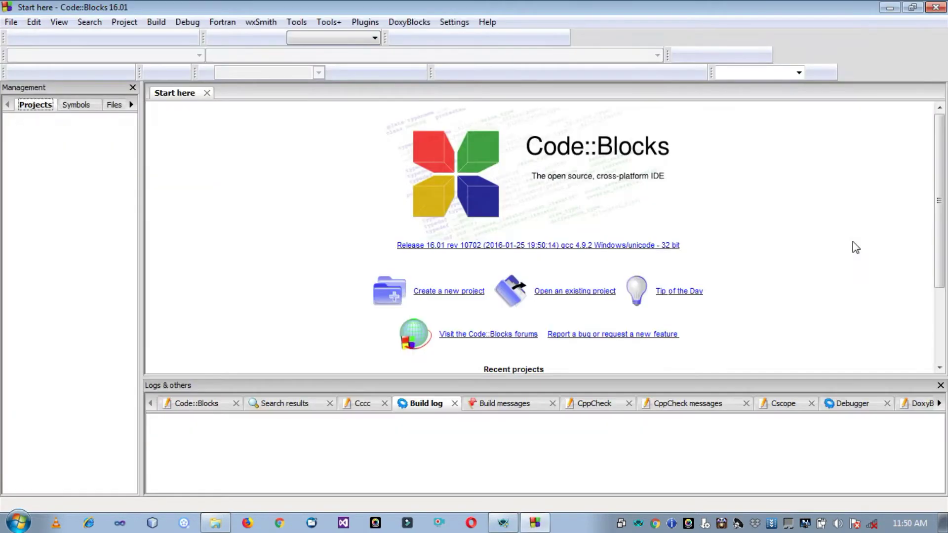
# Open the existing project 'basic c.cbp' so its Welcome printf main.c is shown
pyautogui.click(561, 289)
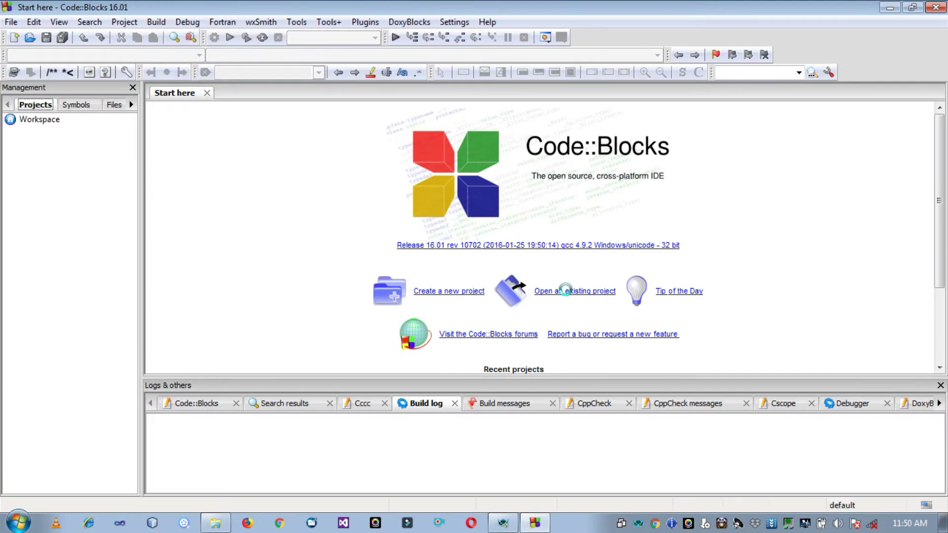
pyautogui.click(244, 158)
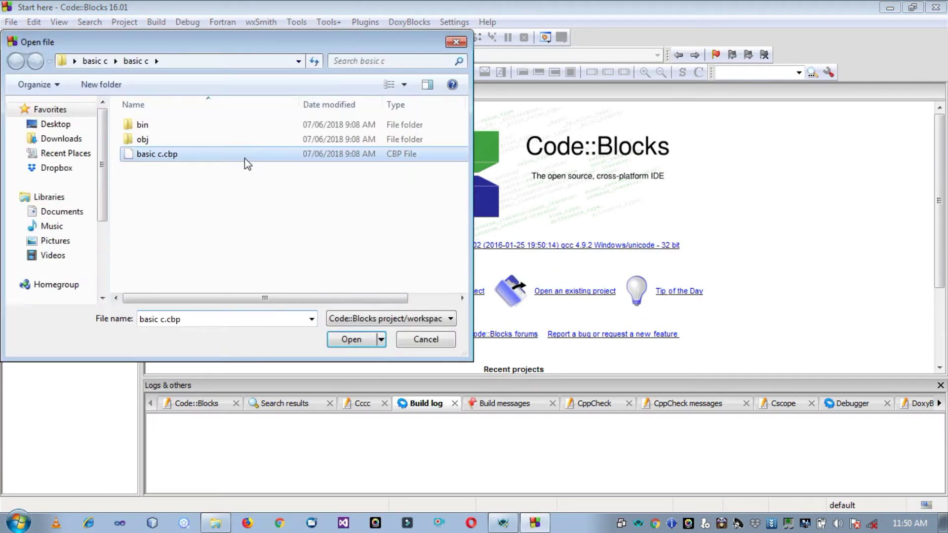
pyautogui.click(353, 340)
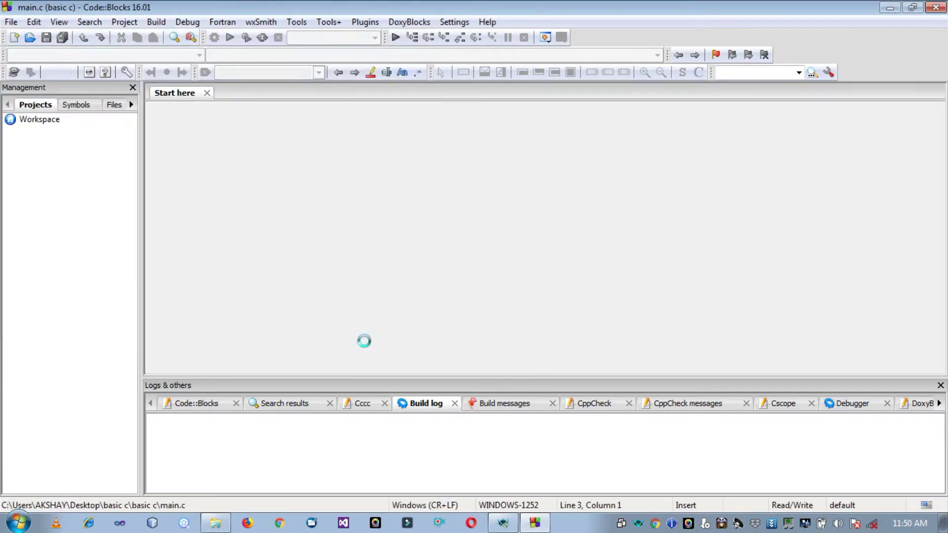
pyautogui.click(232, 168)
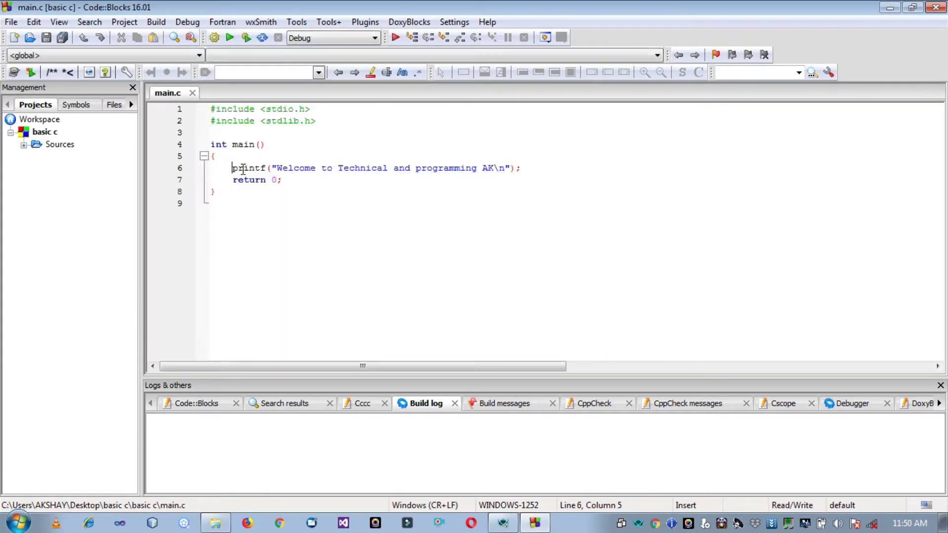
pyautogui.moveTo(232, 169); pyautogui.dragTo(294, 183)
pyautogui.click(289, 172)
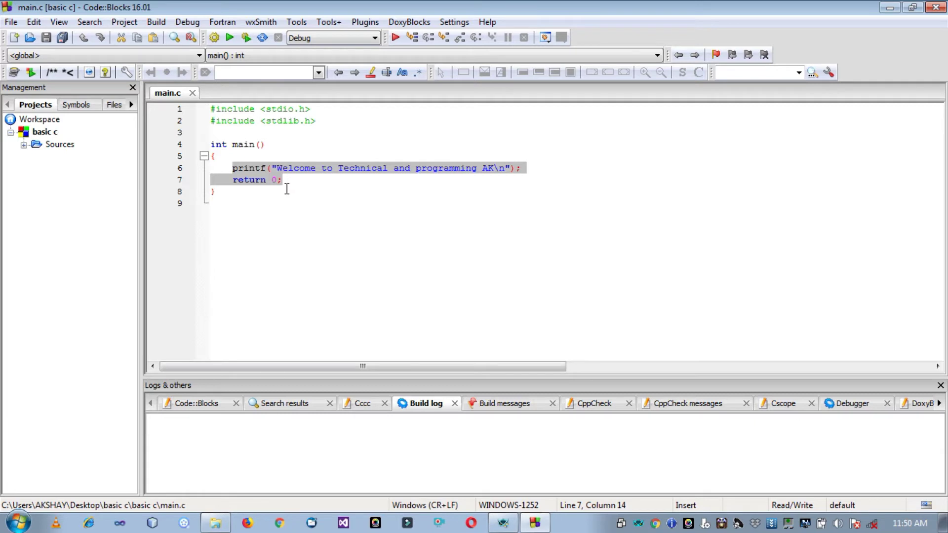
pyautogui.click(233, 181)
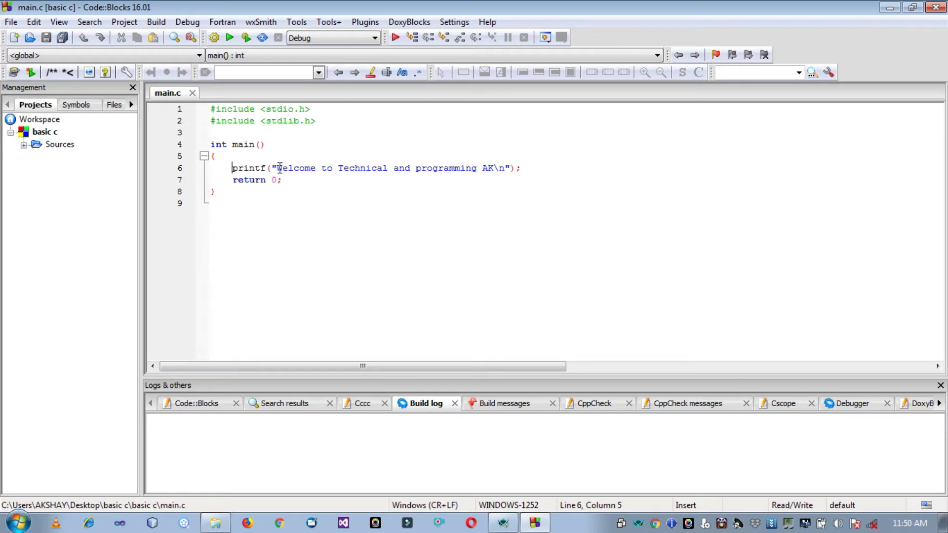
pyautogui.moveTo(276, 166); pyautogui.dragTo(502, 175)
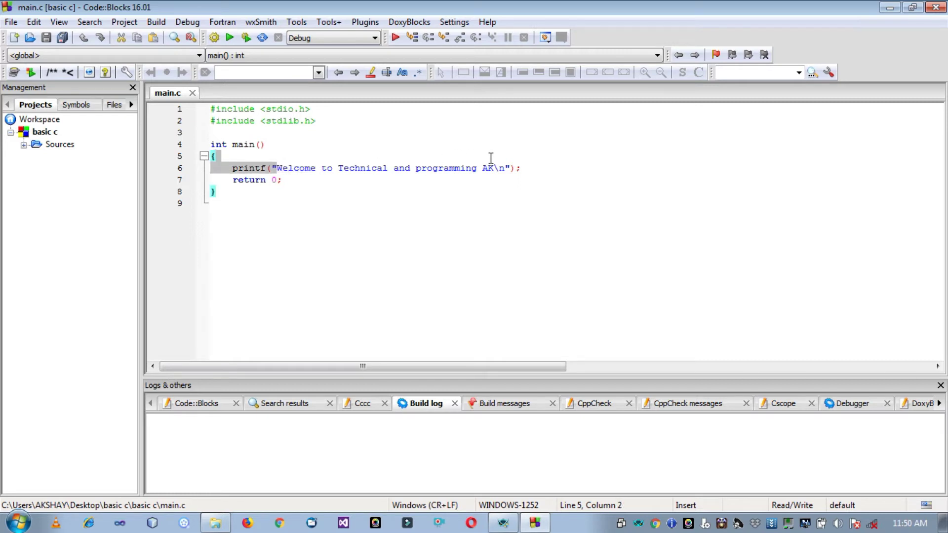
pyautogui.click(477, 170)
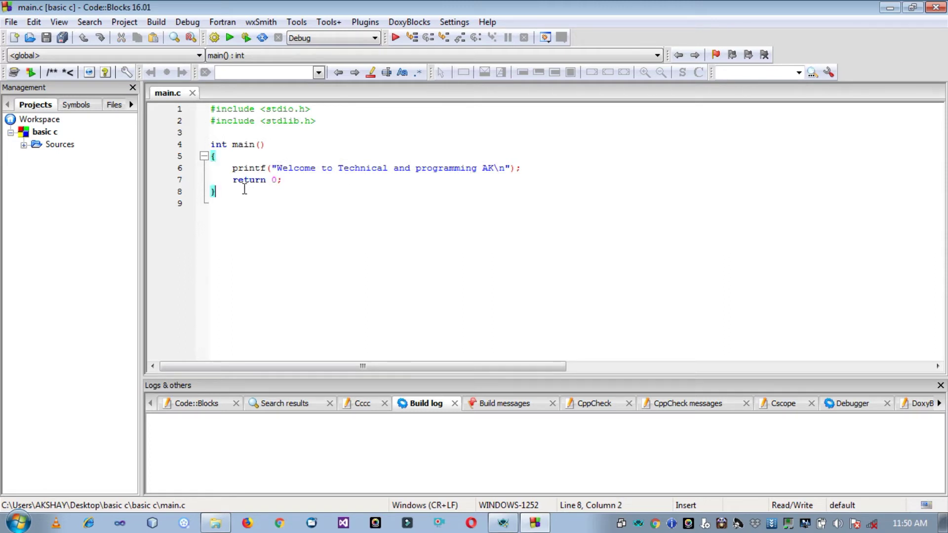
pyautogui.moveTo(244, 190); pyautogui.dragTo(212, 120)
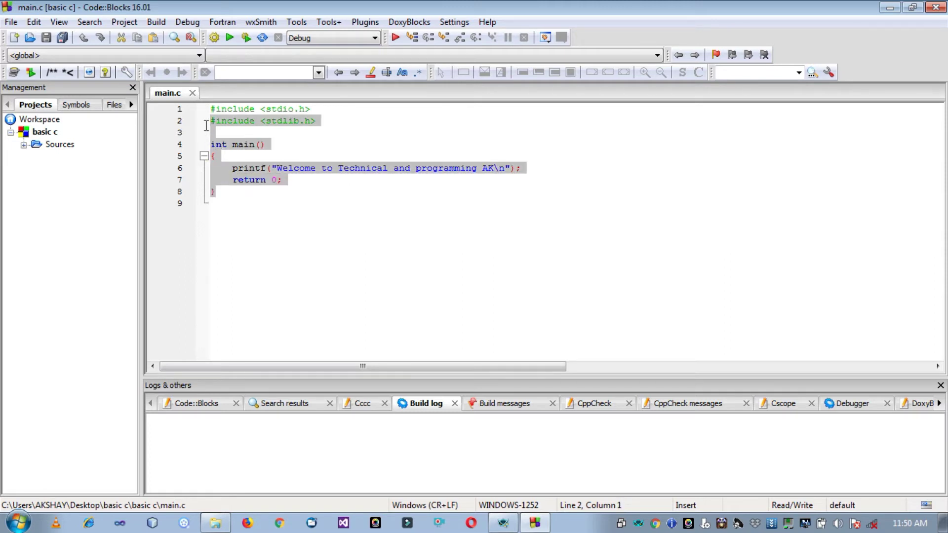
pyautogui.click(277, 169)
pyautogui.moveTo(277, 168); pyautogui.dragTo(486, 171)
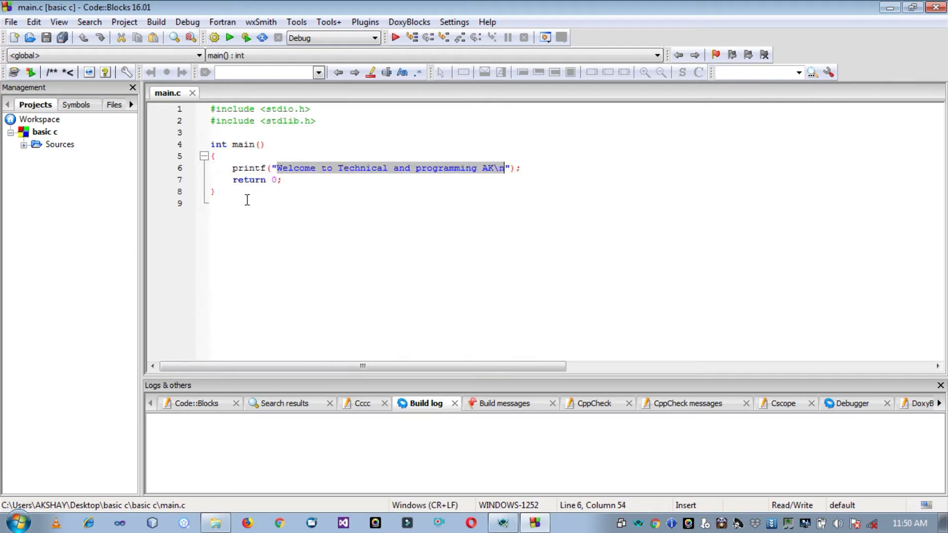
pyautogui.moveTo(248, 199); pyautogui.dragTo(215, 121)
pyautogui.click(256, 171)
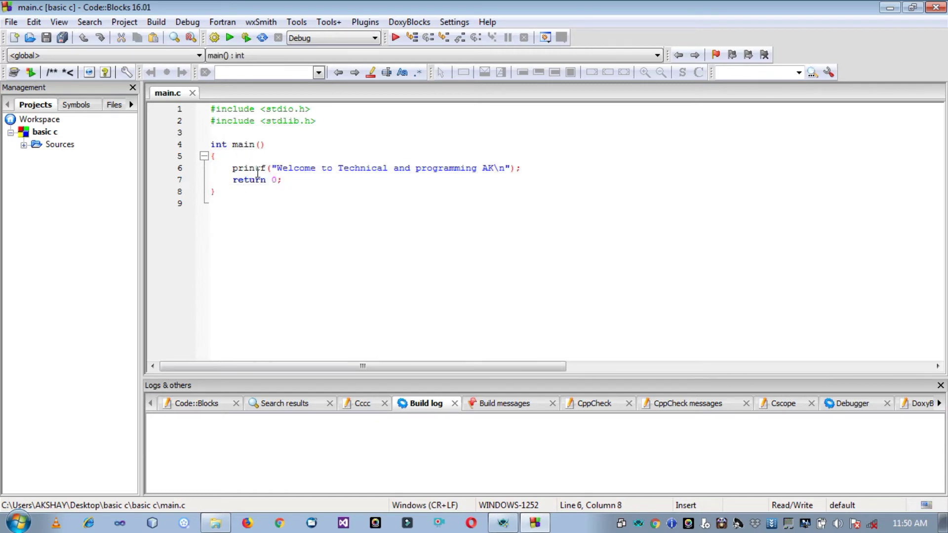
# Build and run the Welcome program, view its console, close it, then inspect the stdlib.h include
pyautogui.click(246, 38)
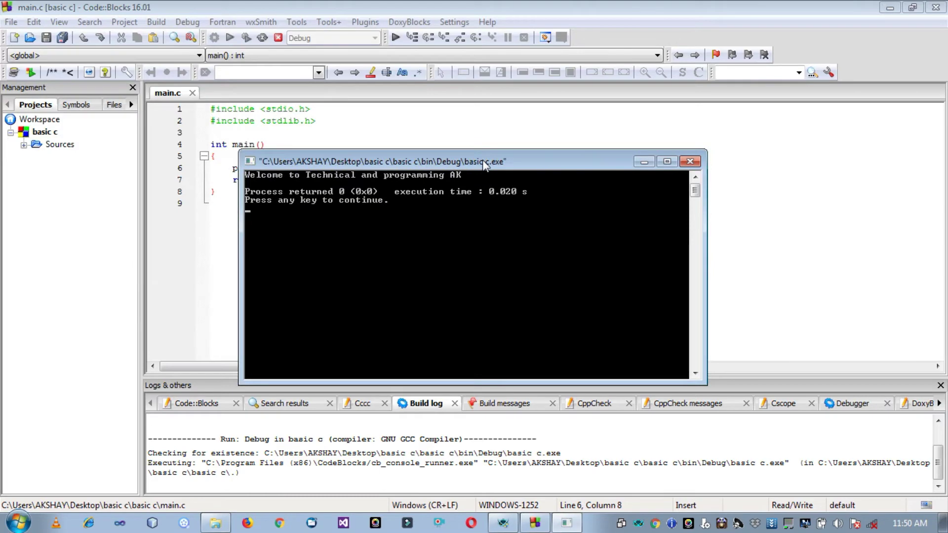
pyautogui.moveTo(263, 31); pyautogui.dragTo(534, 251)
pyautogui.click(277, 168)
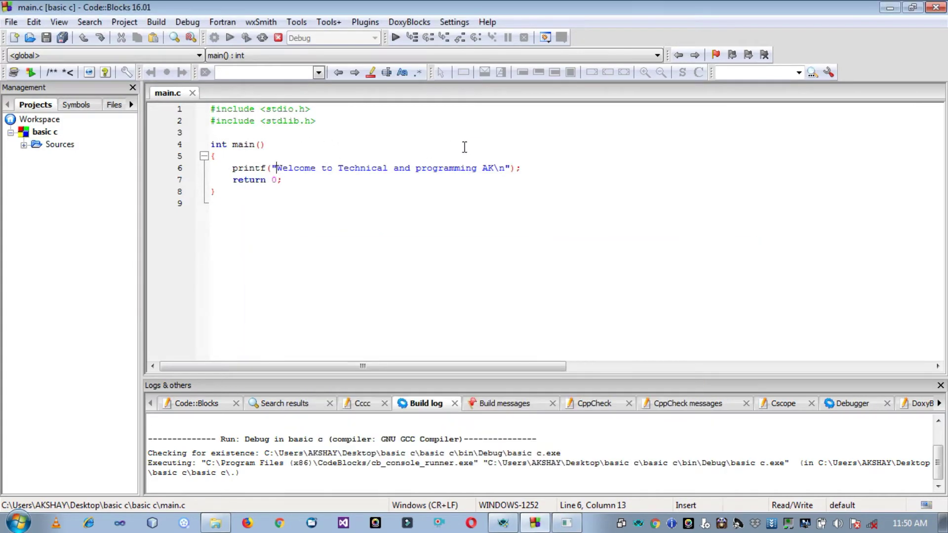
pyautogui.click(567, 523)
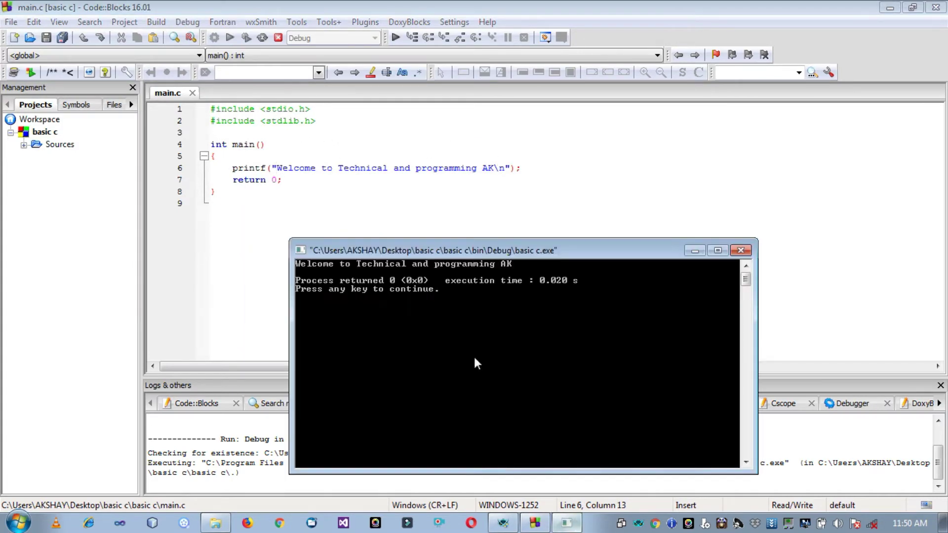
pyautogui.click(741, 251)
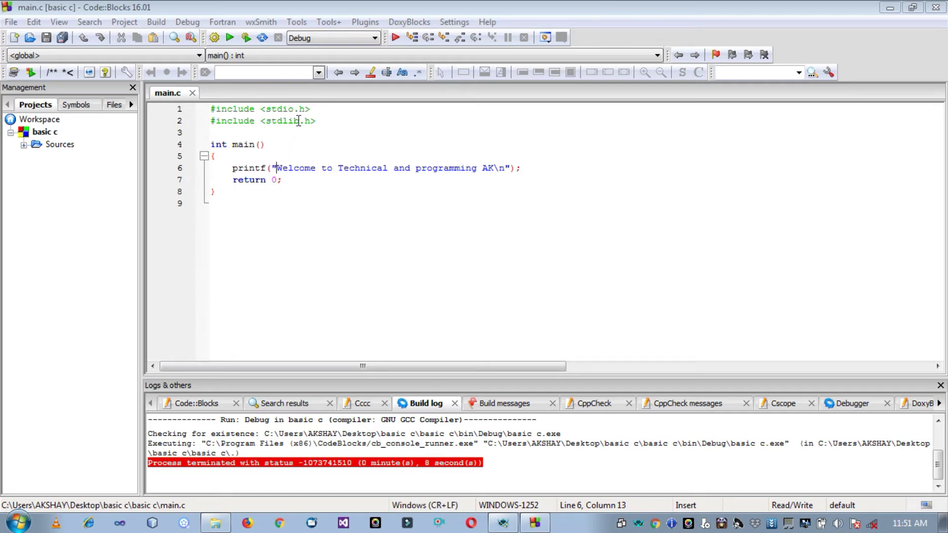
pyautogui.rightClick(299, 121)
pyautogui.click(273, 122)
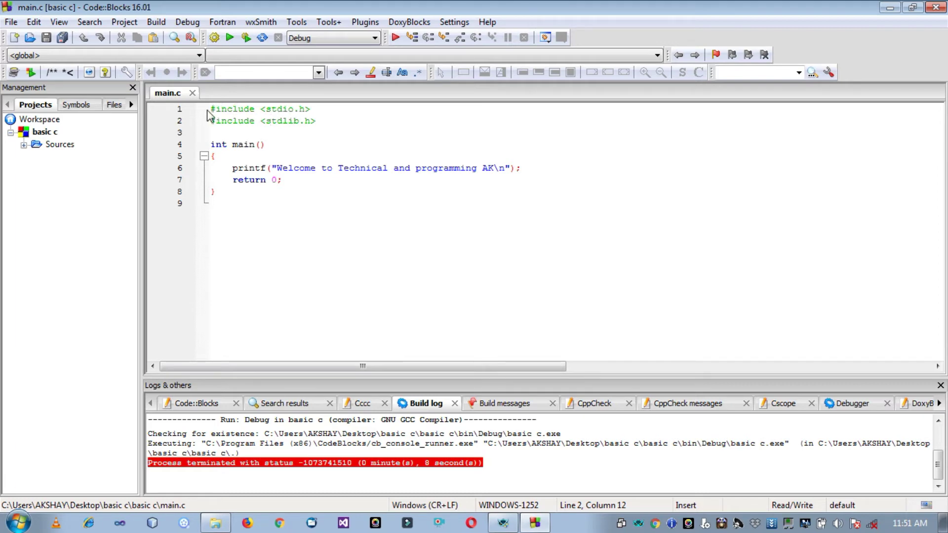
pyautogui.moveTo(211, 110)
pyautogui.mouseDown()
pyautogui.moveTo(256, 145)
pyautogui.moveTo(219, 189)
pyautogui.mouseUp()
pyautogui.click(227, 170)
pyautogui.click(217, 109)
pyautogui.click(322, 122)
pyautogui.moveTo(321, 122); pyautogui.dragTo(216, 109)
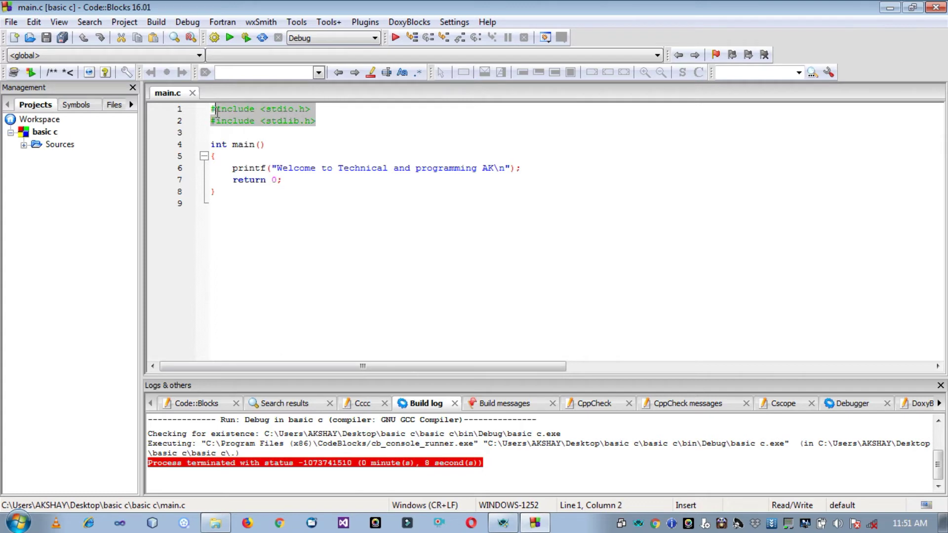
pyautogui.click(283, 124)
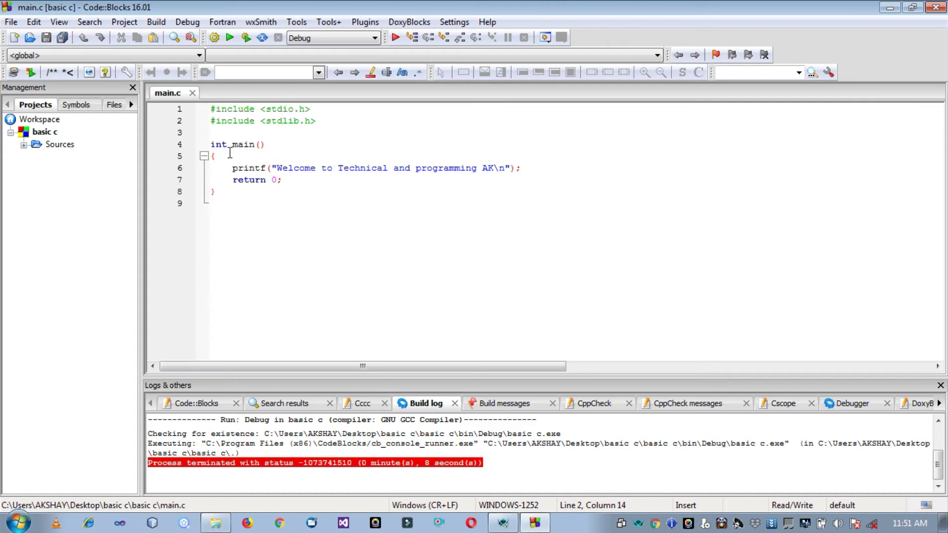
# Walk through main's body, highlighting the printf call and its welcome message text
pyautogui.moveTo(228, 161); pyautogui.dragTo(250, 180)
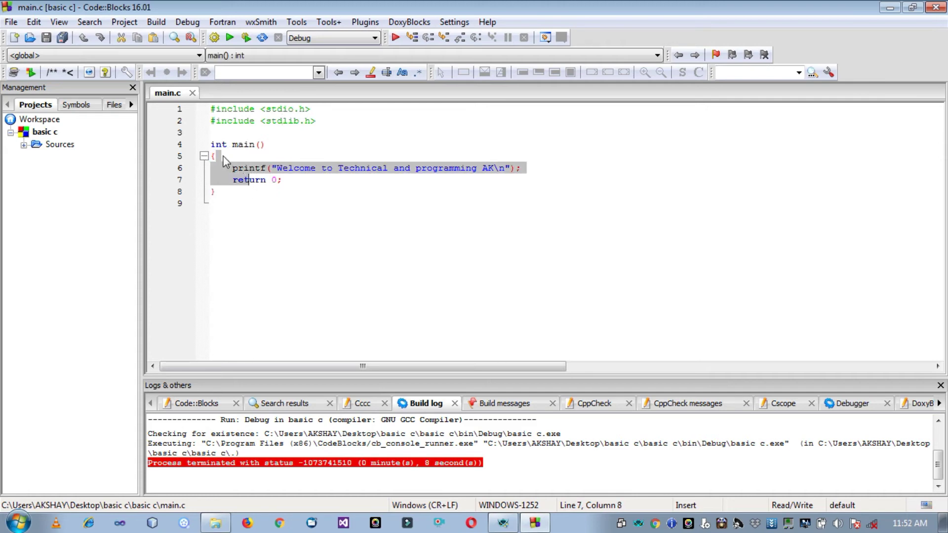
pyautogui.click(248, 177)
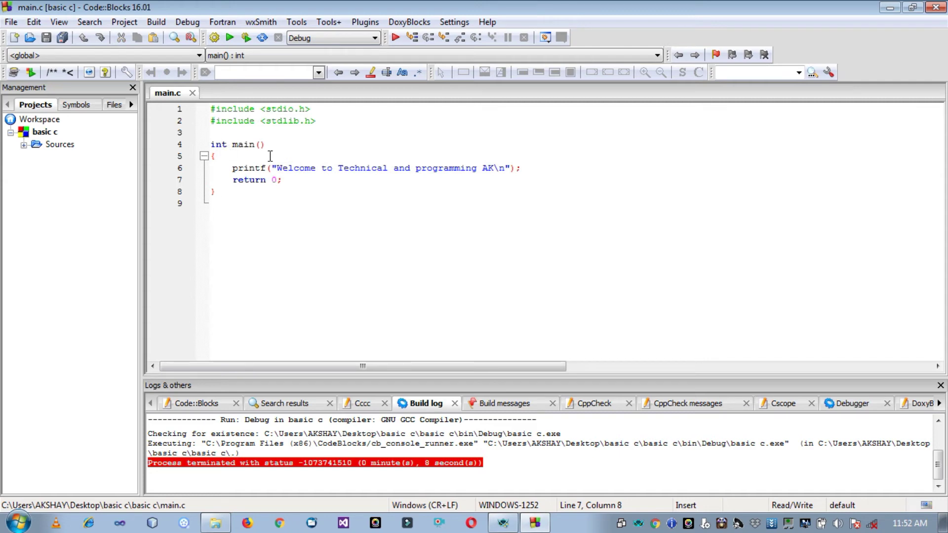
pyautogui.moveTo(233, 168); pyautogui.dragTo(267, 168)
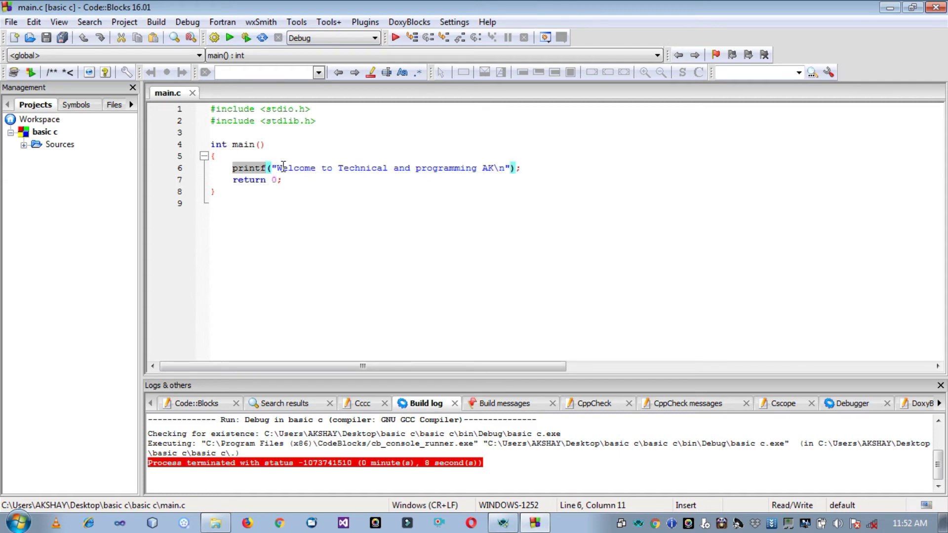
pyautogui.moveTo(277, 168); pyautogui.dragTo(495, 169)
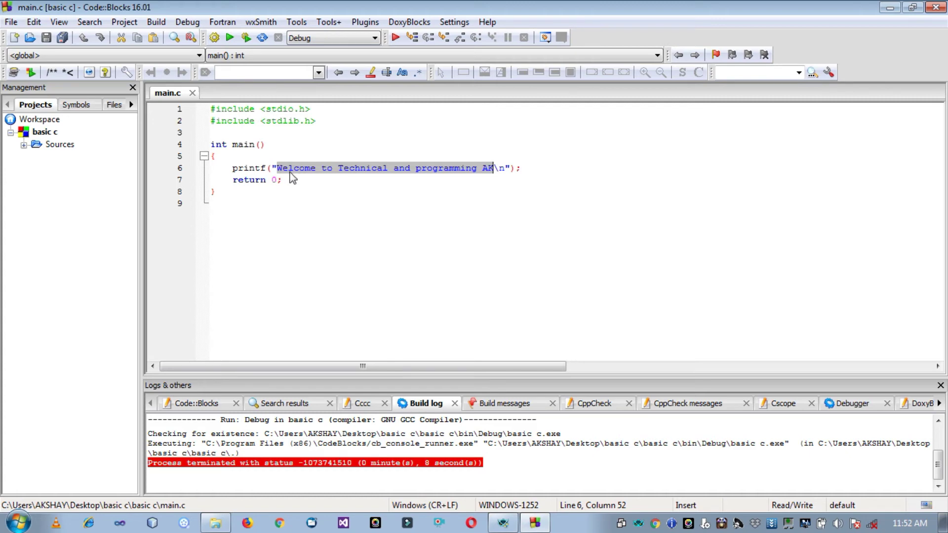
pyautogui.click(518, 168)
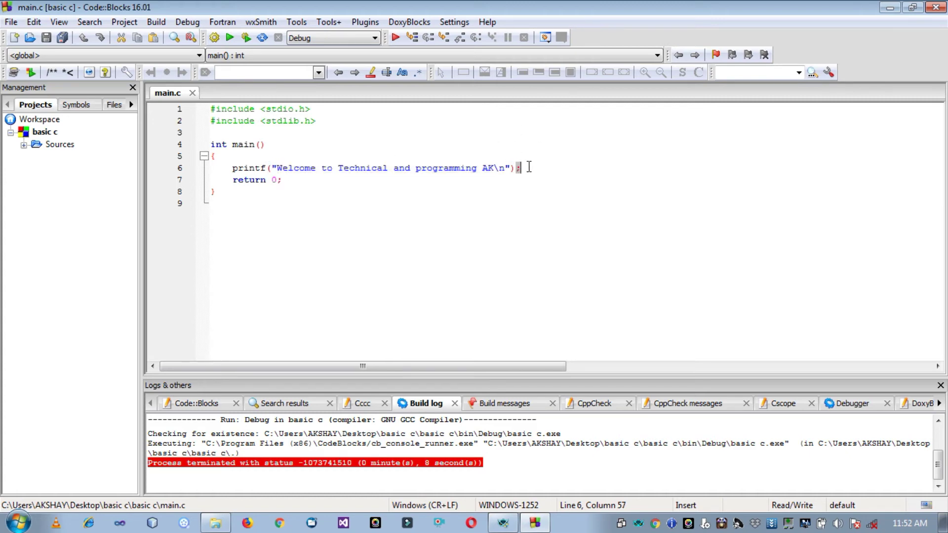
pyautogui.press('Left')
# Highlight the return 0 statement and closing brace, then build and run the program
pyautogui.moveTo(289, 179); pyautogui.dragTo(233, 179)
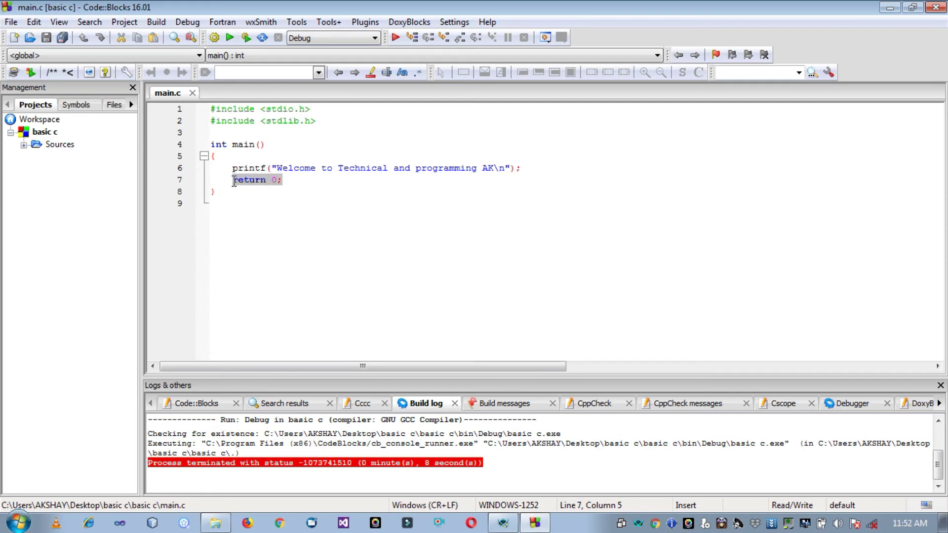
pyautogui.click(282, 181)
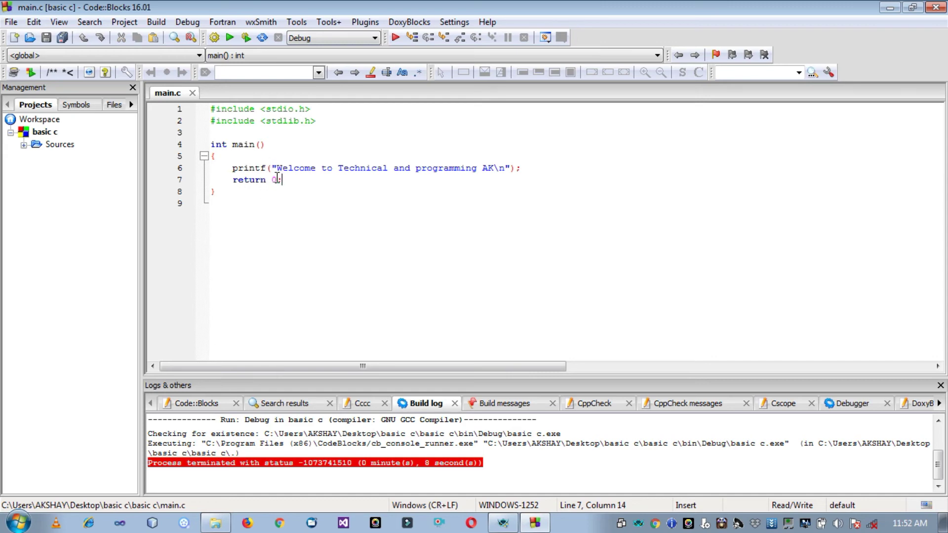
pyautogui.moveTo(249, 168)
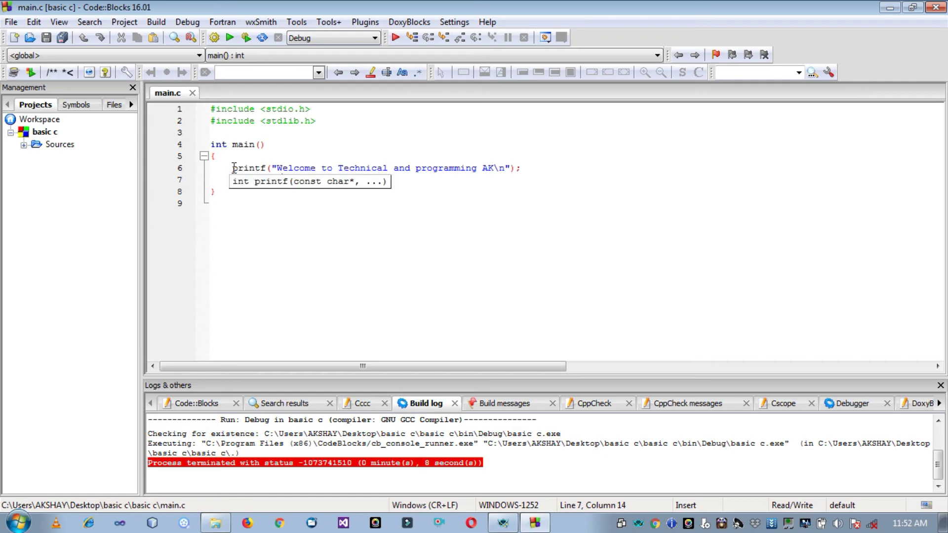
pyautogui.click(216, 156)
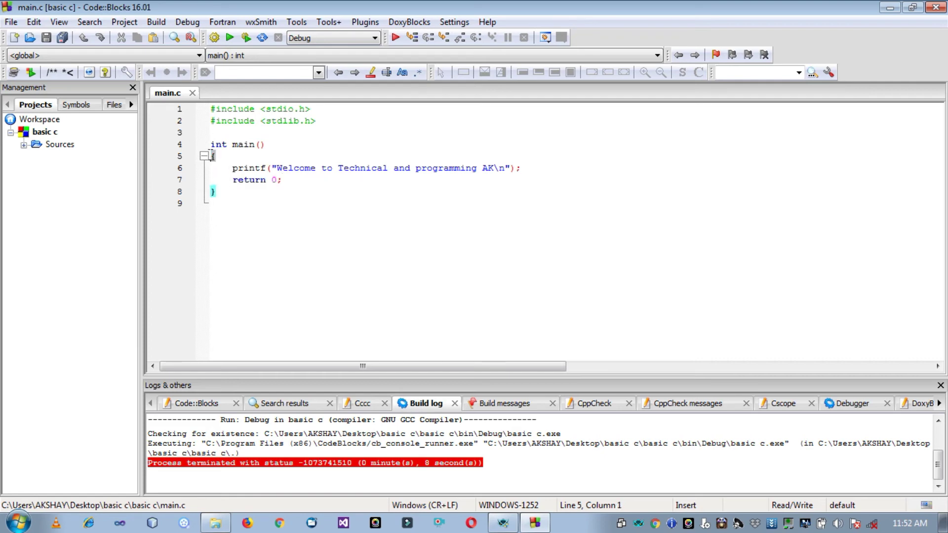
pyautogui.click(214, 192)
pyautogui.click(246, 37)
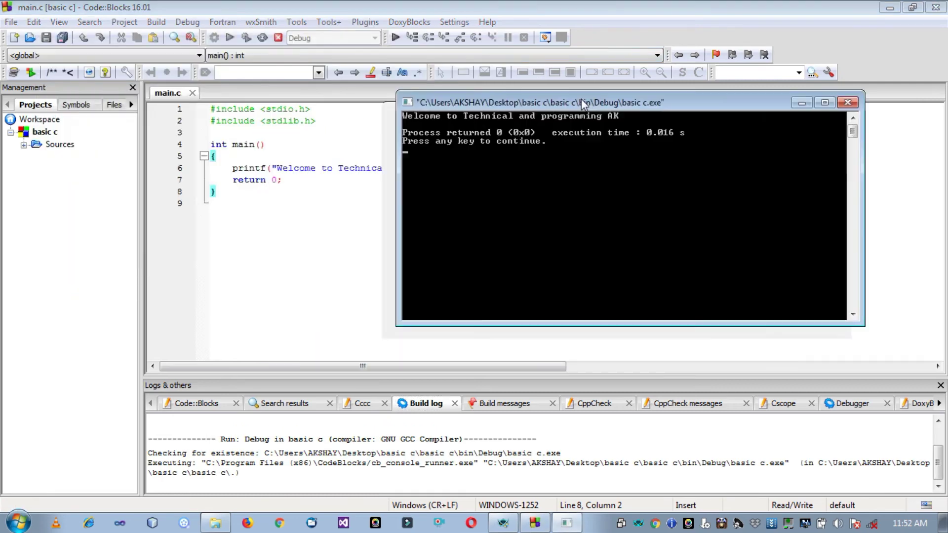
# Move the Welcome program's console window to the right and close it with Enter
pyautogui.moveTo(209, 50); pyautogui.dragTo(588, 98)
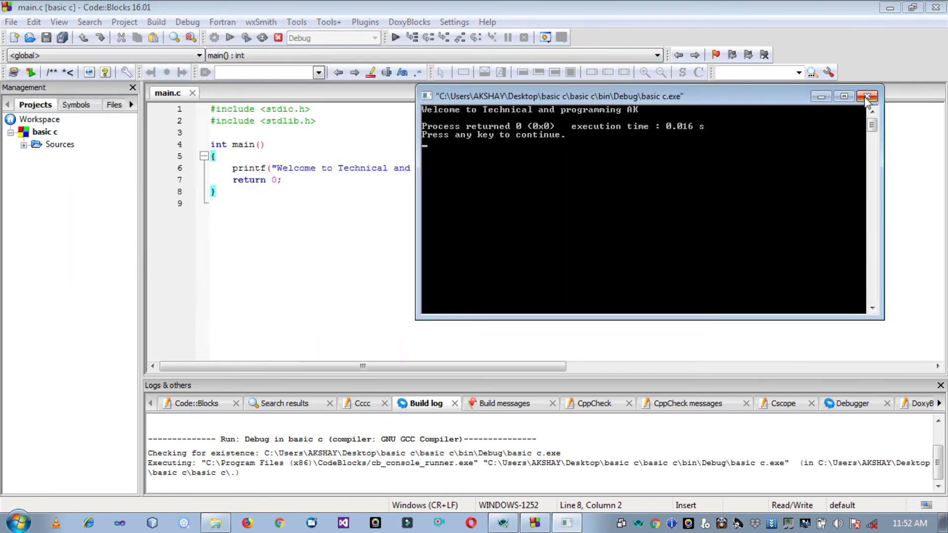
pyautogui.press('Return')
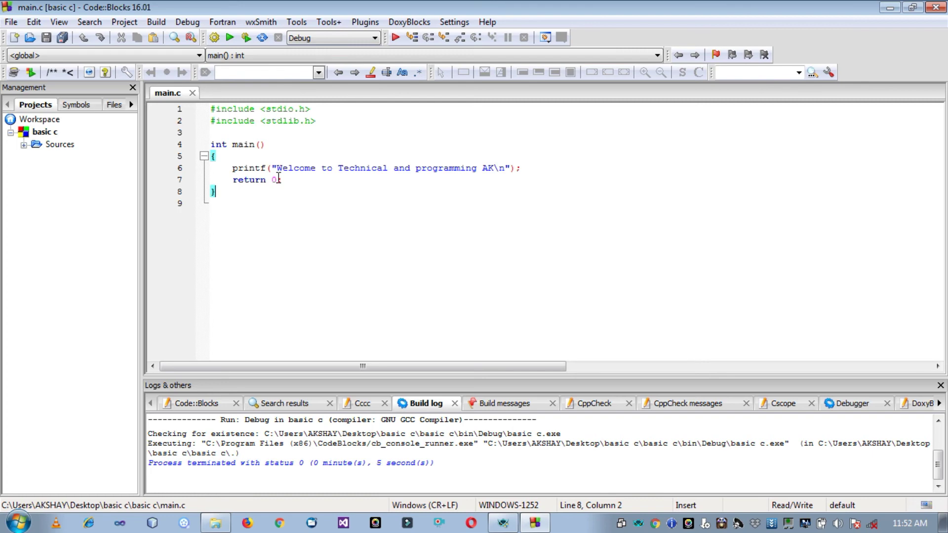
pyautogui.moveTo(281, 179); pyautogui.dragTo(236, 184)
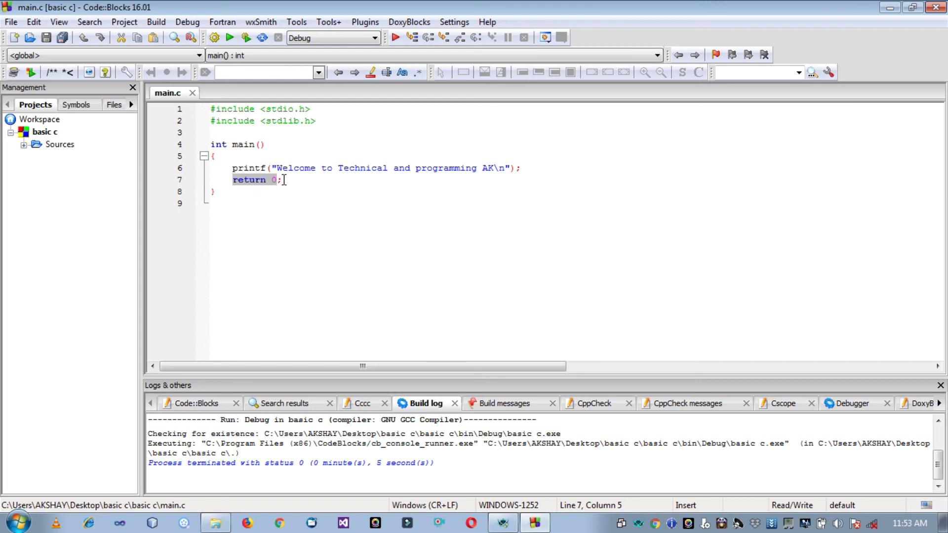
pyautogui.moveTo(284, 180); pyautogui.dragTo(231, 172)
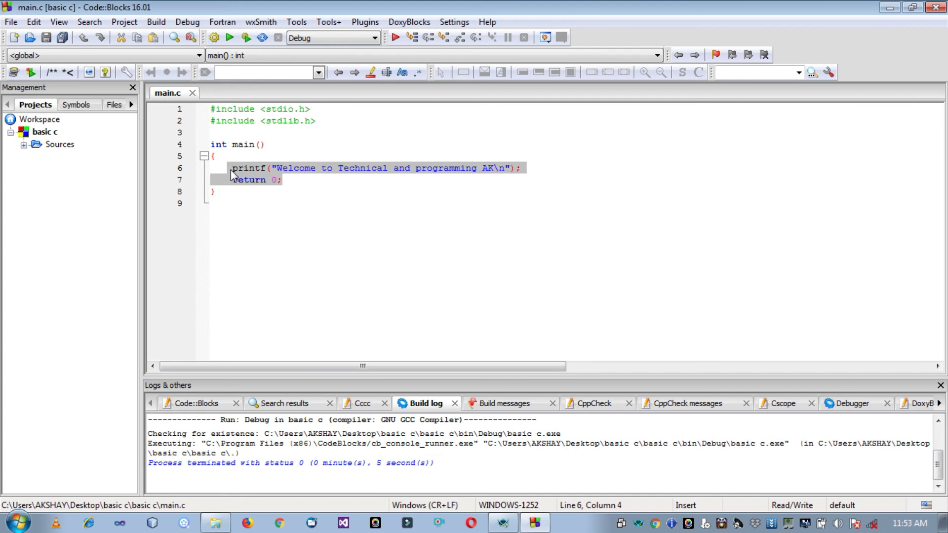
pyautogui.click(231, 172)
pyautogui.doubleClick(251, 180)
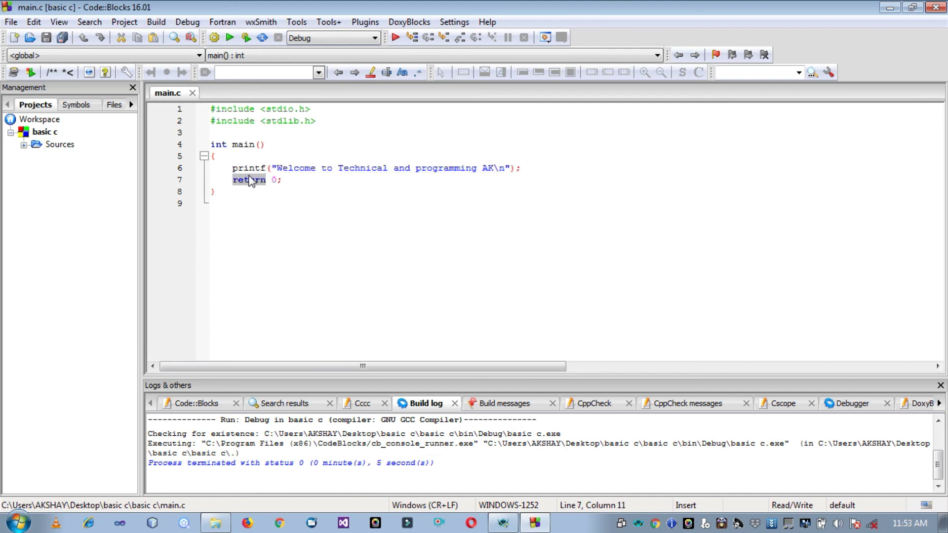
pyautogui.click(328, 117)
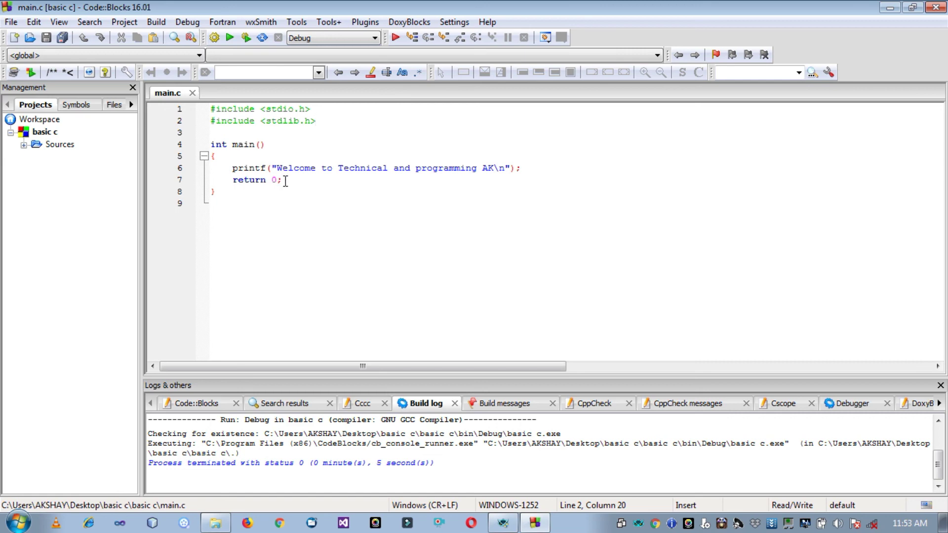
pyautogui.moveTo(284, 180); pyautogui.dragTo(233, 179)
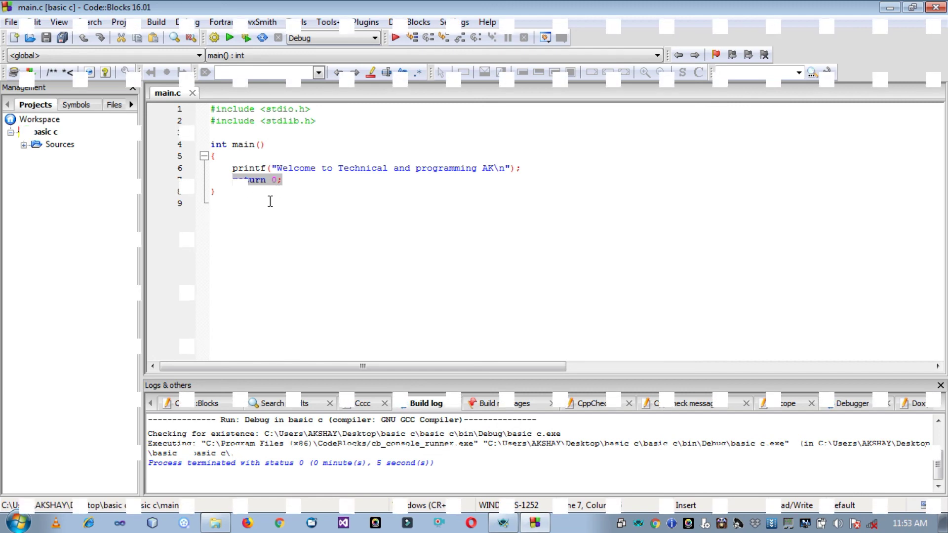